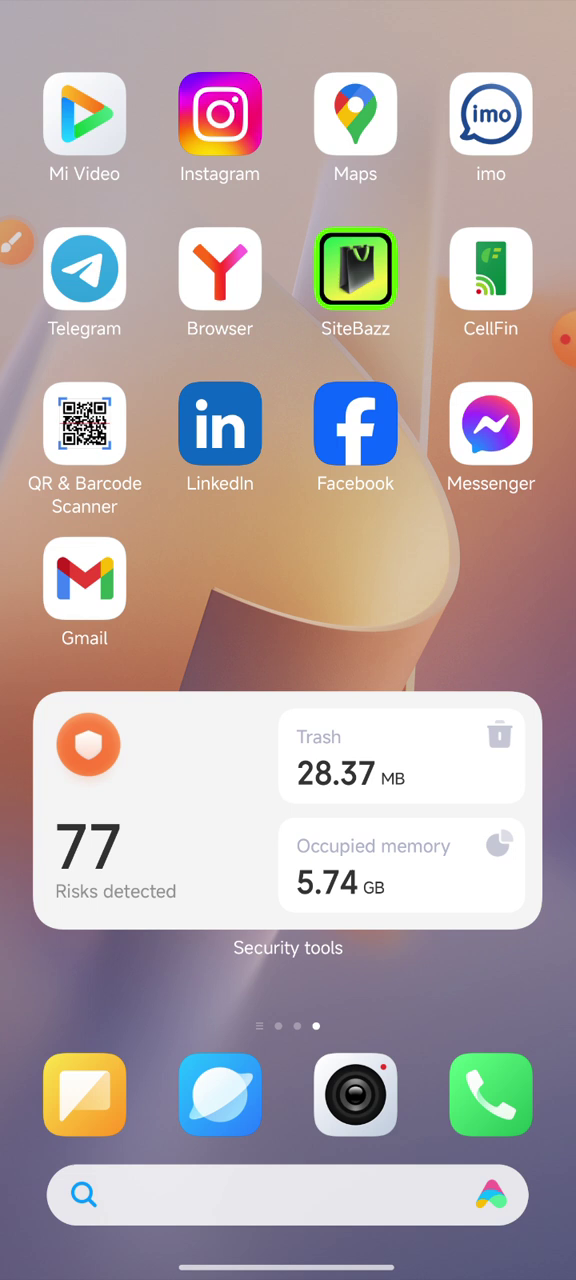
Mark up the Security tools widget with a rectangle and arrows at Trash, memory and 77 risks
left_click(16, 242)
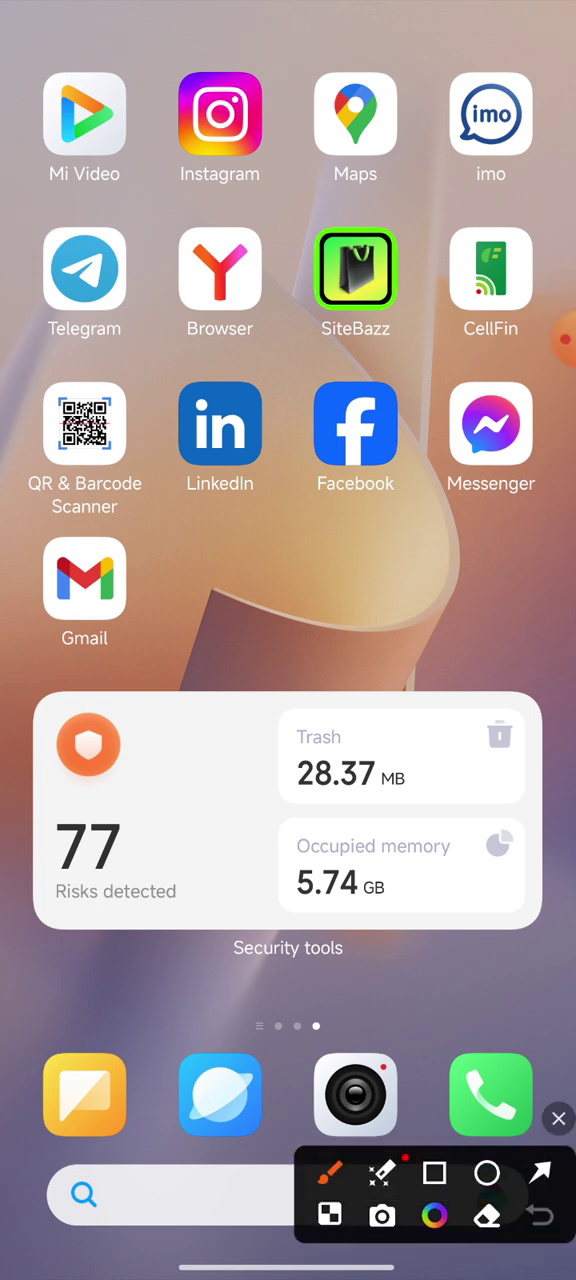
left_click(434, 1172)
mouse_move(33, 703)
left_mouse_down()
mouse_move(305, 924)
mouse_move(533, 924)
mouse_move(546, 932)
left_mouse_up()
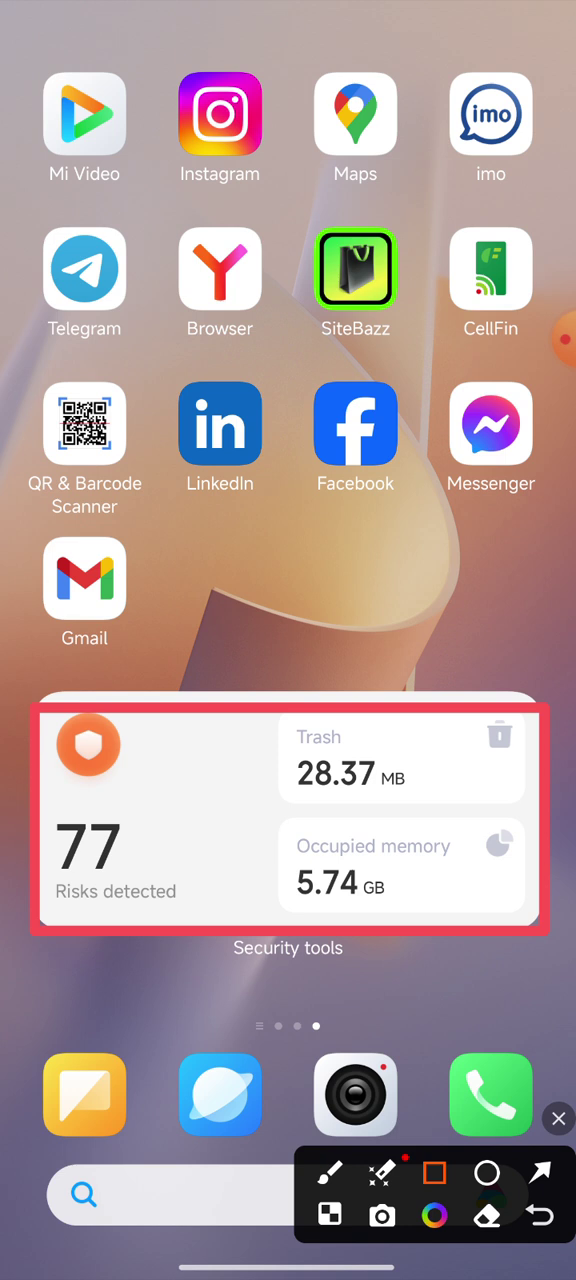
left_click(540, 1172)
left_click_drag(228, 1010, 322, 763)
left_click_drag(287, 1012, 385, 878)
left_click_drag(270, 628, 103, 826)
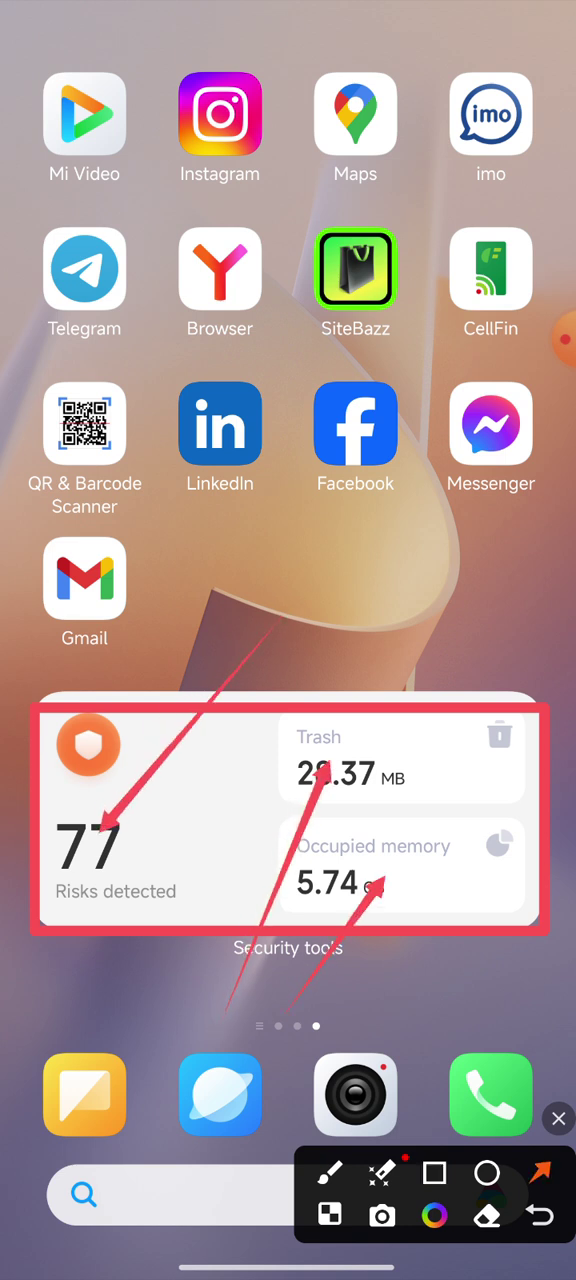
left_click(558, 1118)
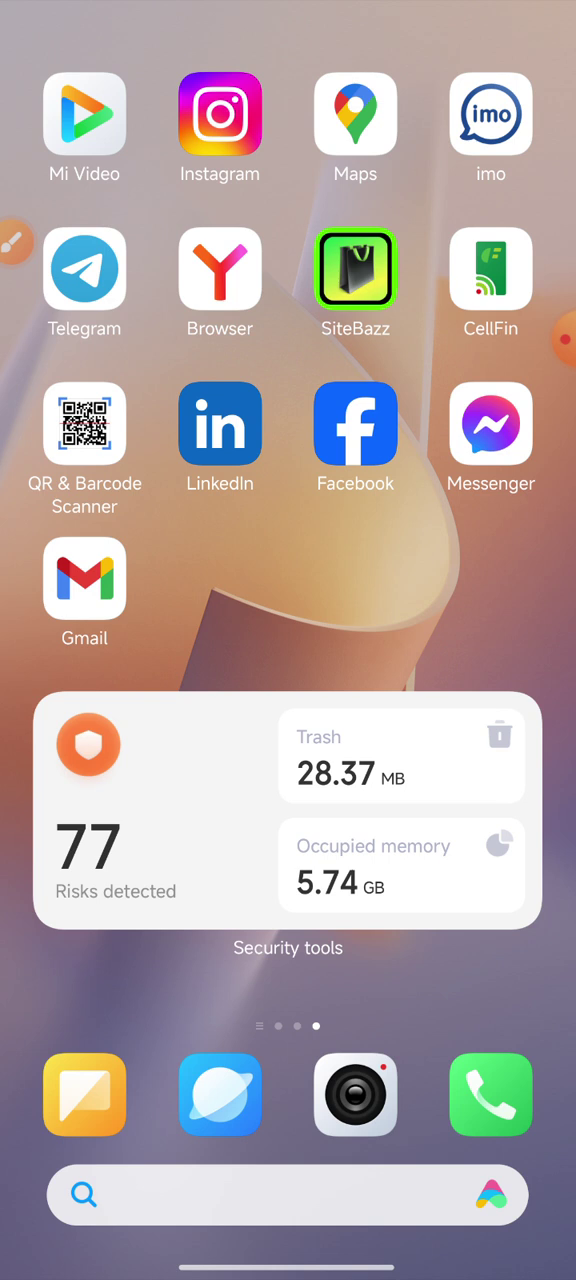
Arrow the 28.37 MB trash value, then run the Cleaner scan and return home
left_click(15, 241)
left_click(540, 1172)
left_click_drag(262, 1000, 345, 792)
left_click(558, 1118)
left_click(400, 760)
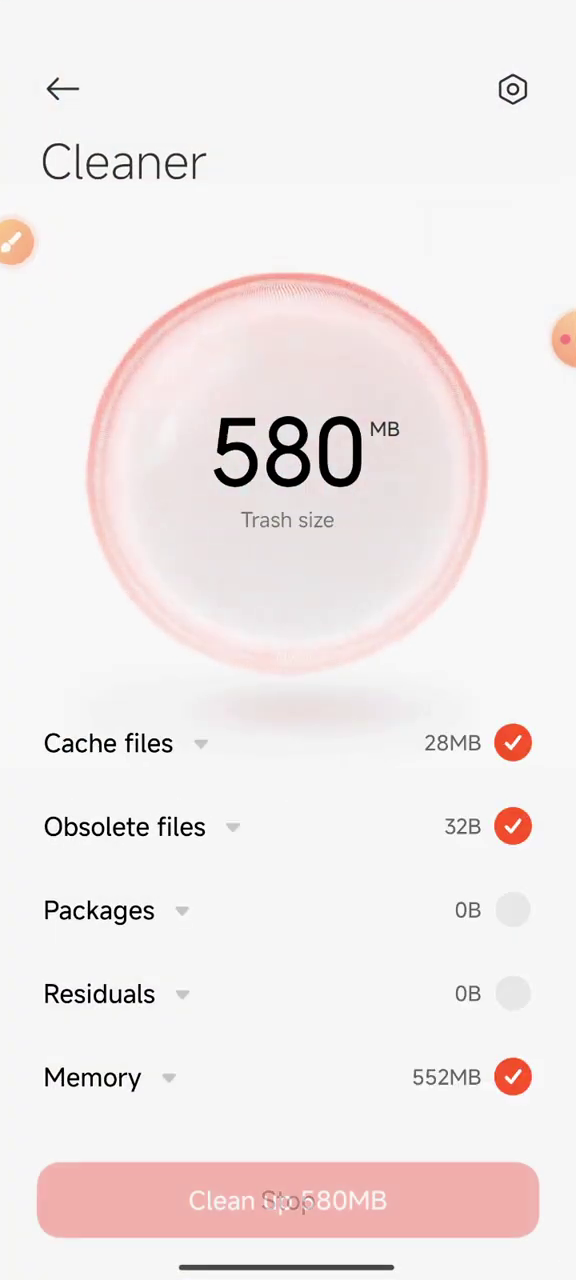
left_click_drag(288, 1268, 288, 900)
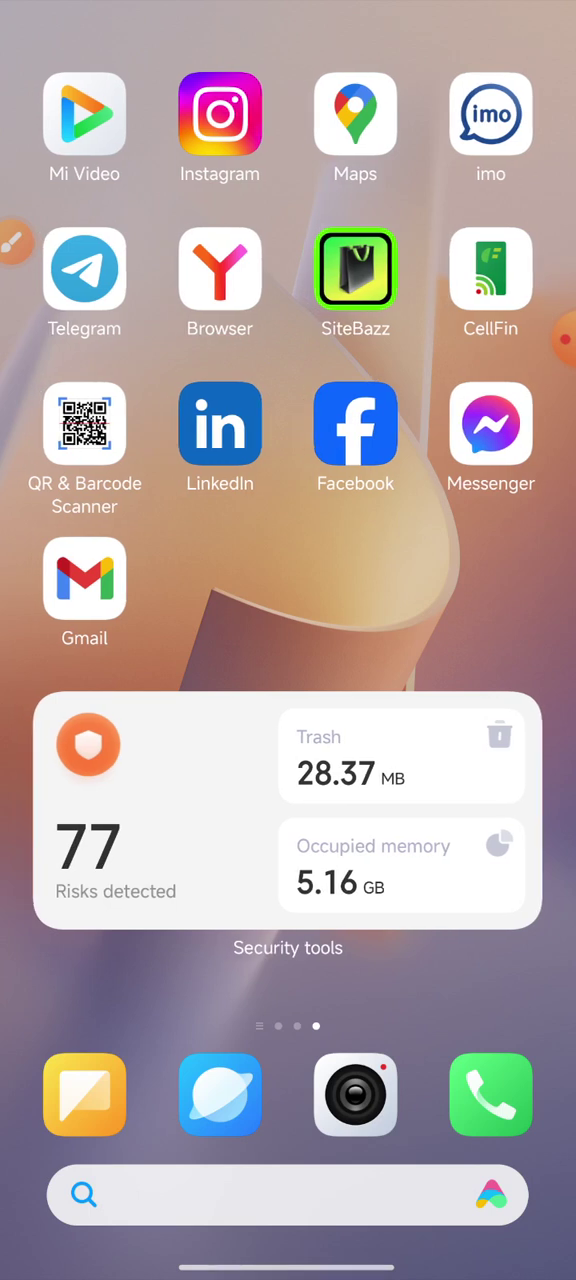
left_click(14, 242)
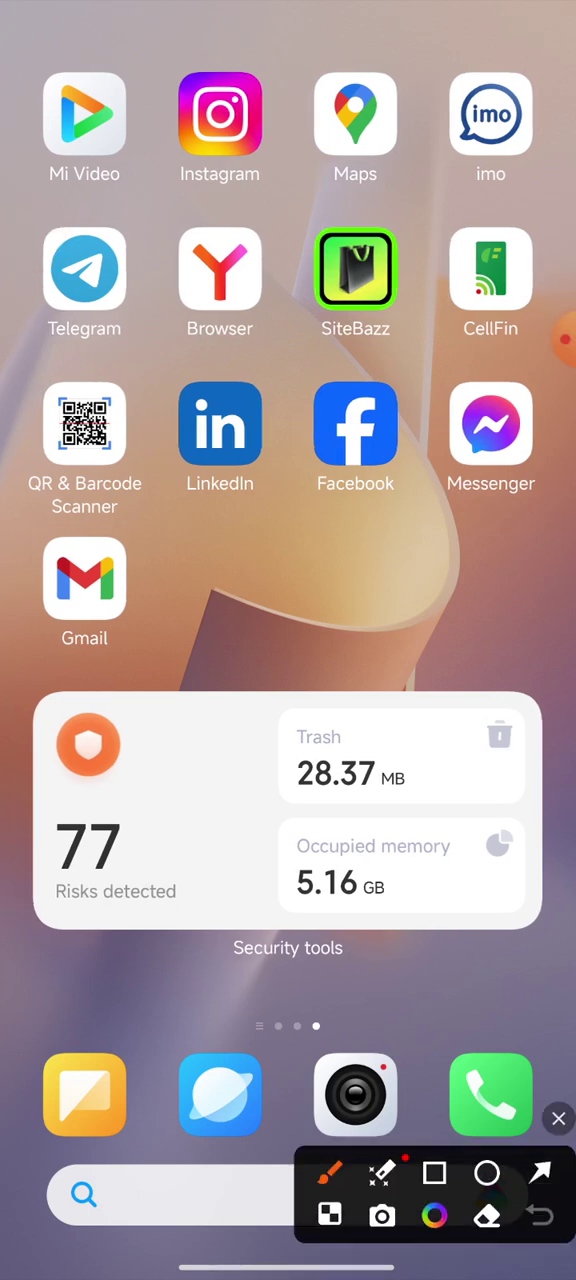
left_click(540, 1172)
left_click_drag(505, 558, 345, 752)
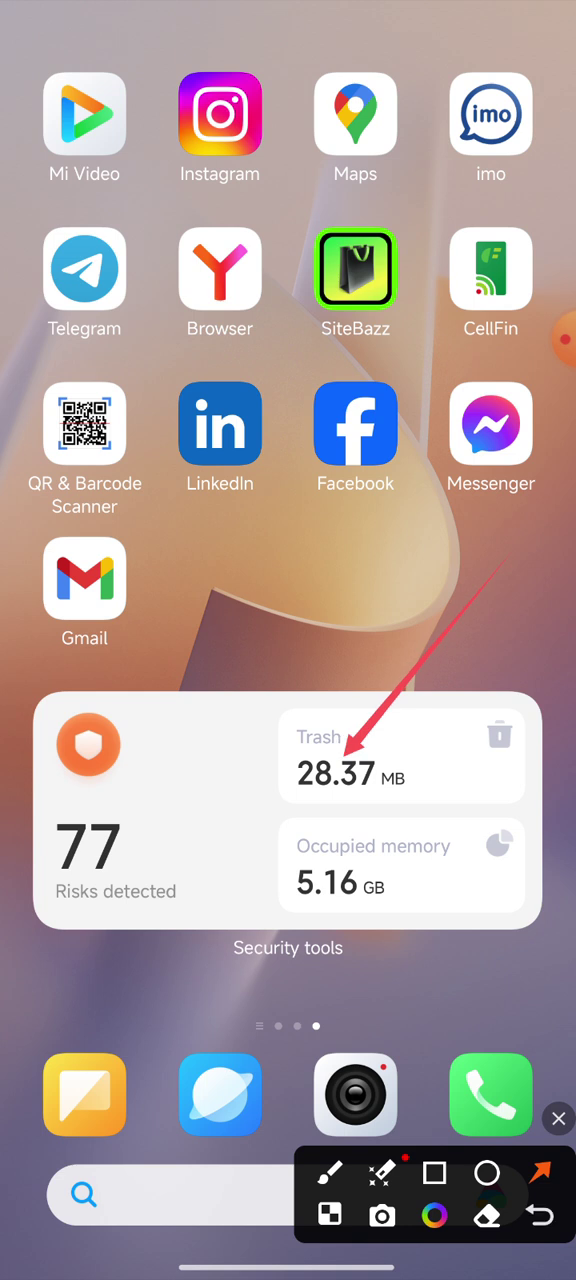
left_click_drag(494, 742, 348, 898)
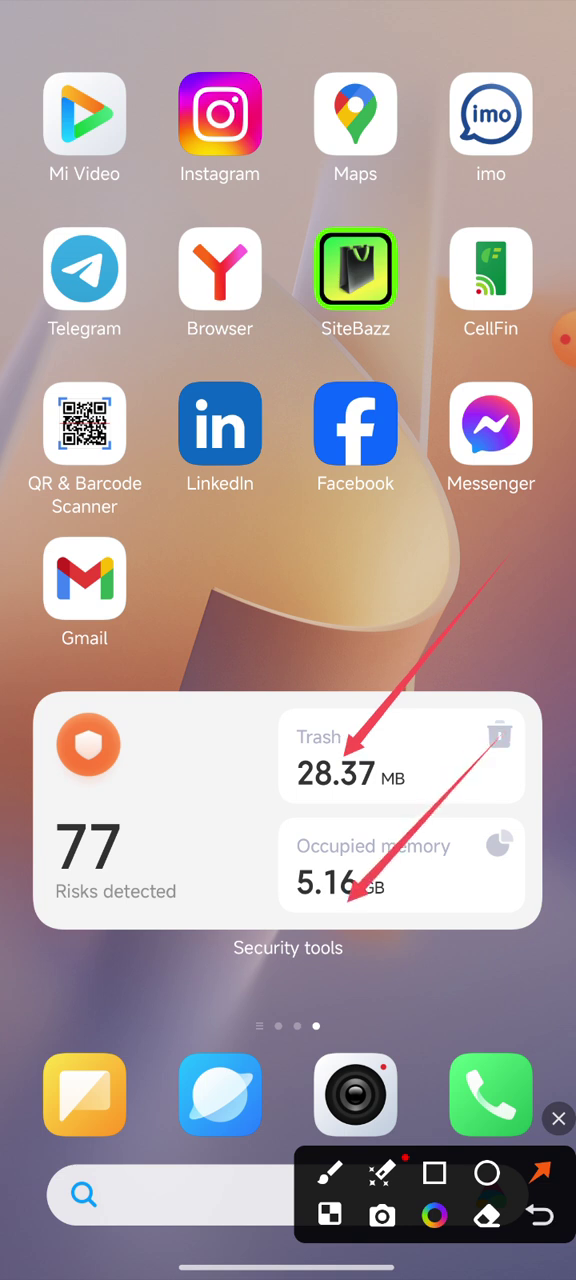
left_click_drag(246, 660, 116, 830)
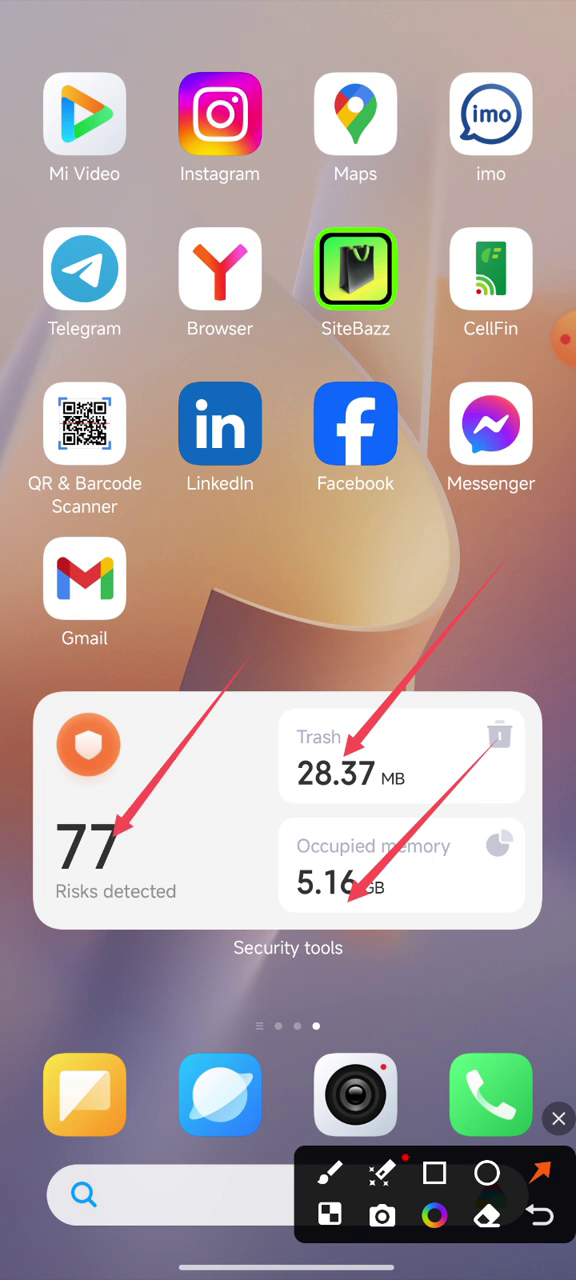
left_click(558, 1118)
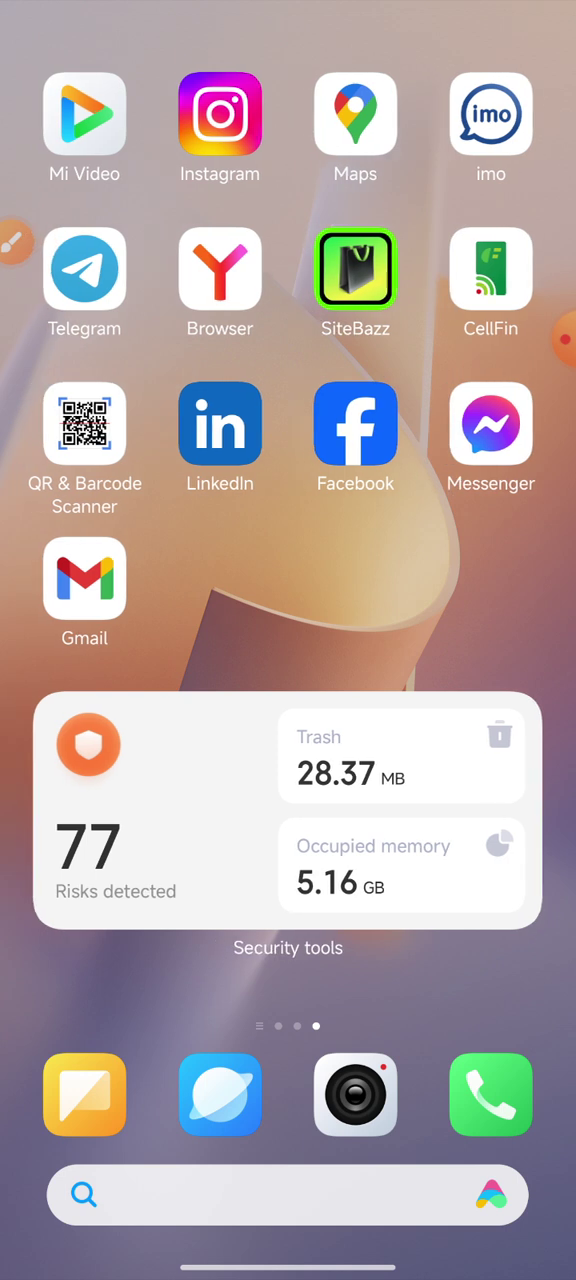
left_click(160, 800)
Remove the Security tools widget and flip through the home-screen pages
left_click(228, 750)
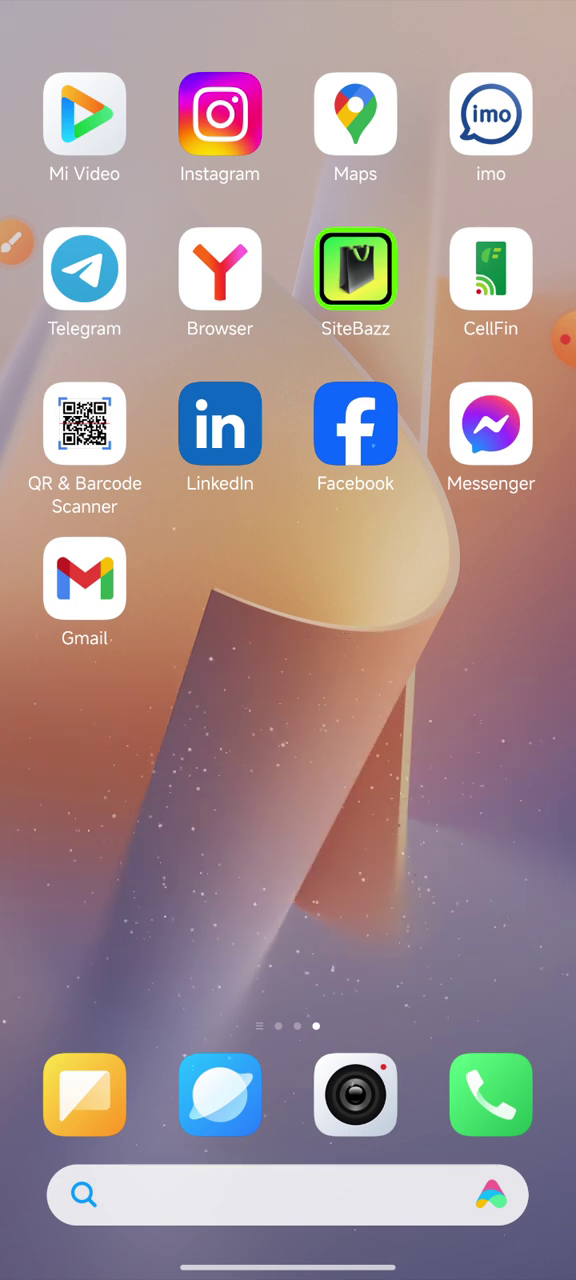
left_click_drag(150, 800, 450, 800)
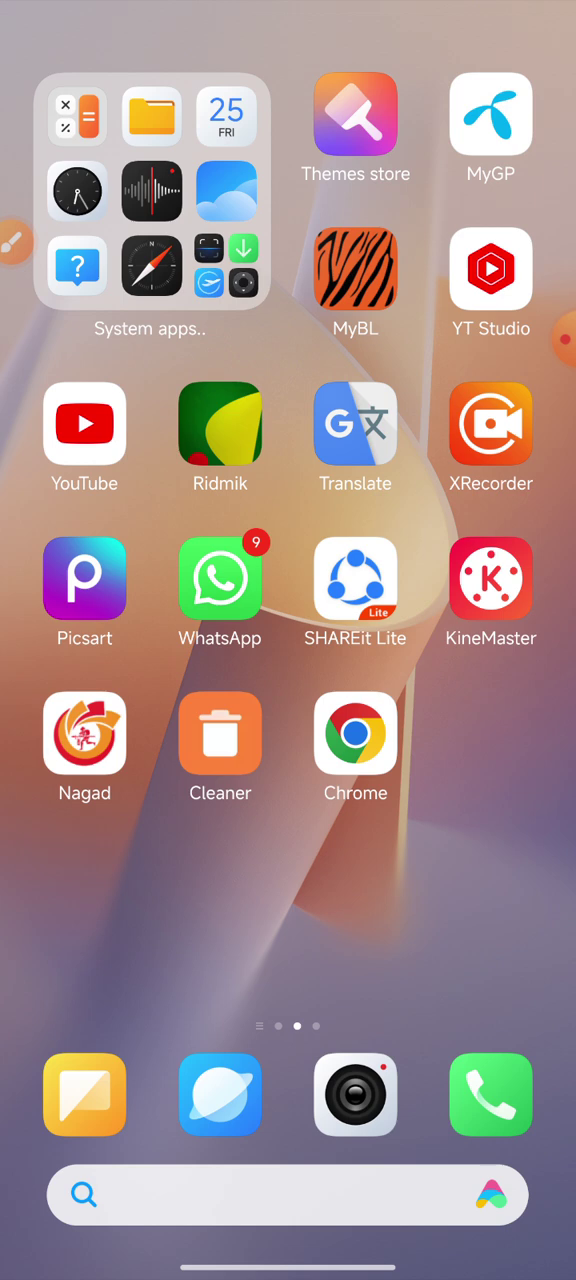
mouse_move(450, 600)
left_mouse_down()
mouse_move(140, 600)
mouse_move(450, 600)
left_mouse_up()
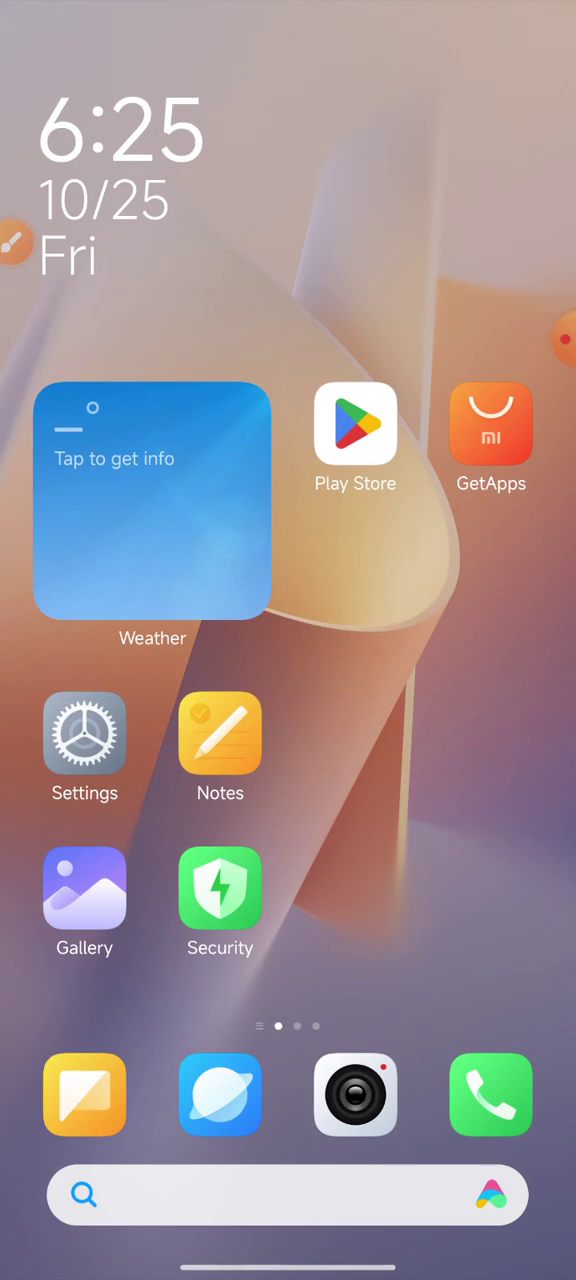
left_click_drag(450, 600, 140, 600)
mouse_move(450, 600)
left_mouse_down()
mouse_move(140, 600)
mouse_move(300, 600)
left_mouse_up()
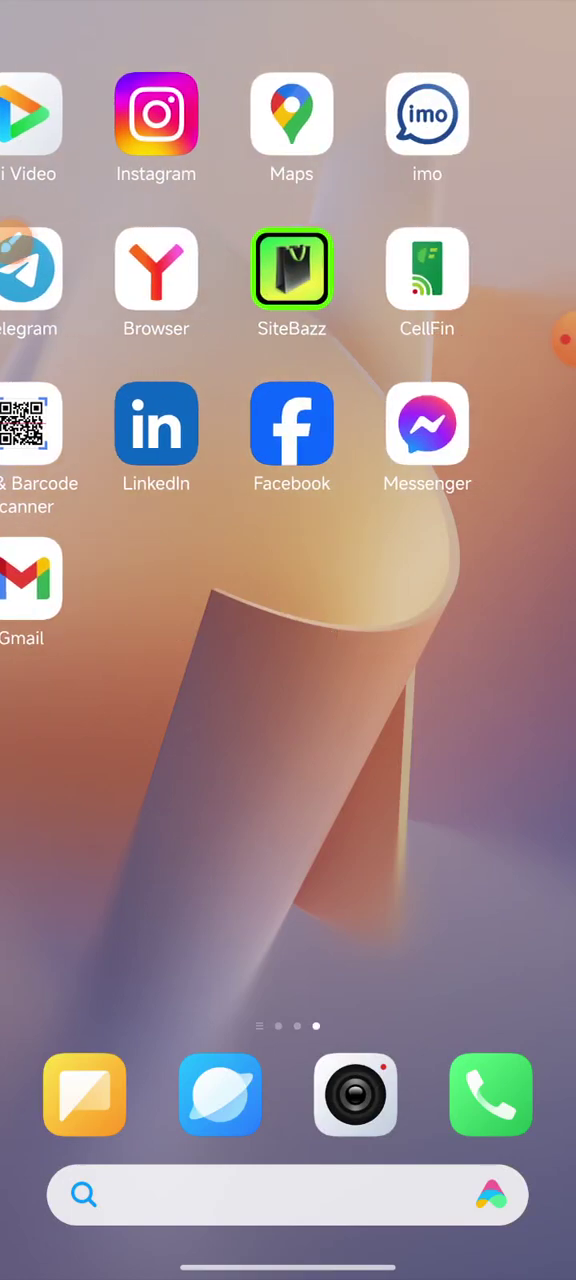
left_click_drag(140, 600, 450, 600)
left_click_drag(140, 600, 400, 600)
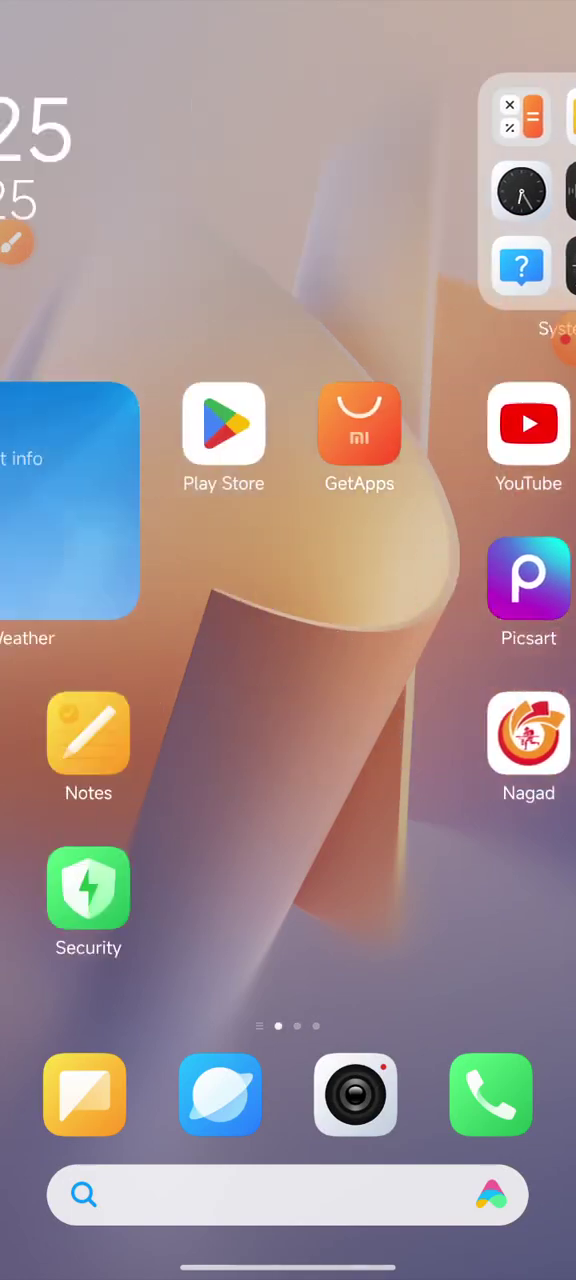
mouse_move(140, 600)
left_mouse_down()
mouse_move(450, 600)
mouse_move(140, 600)
left_mouse_up()
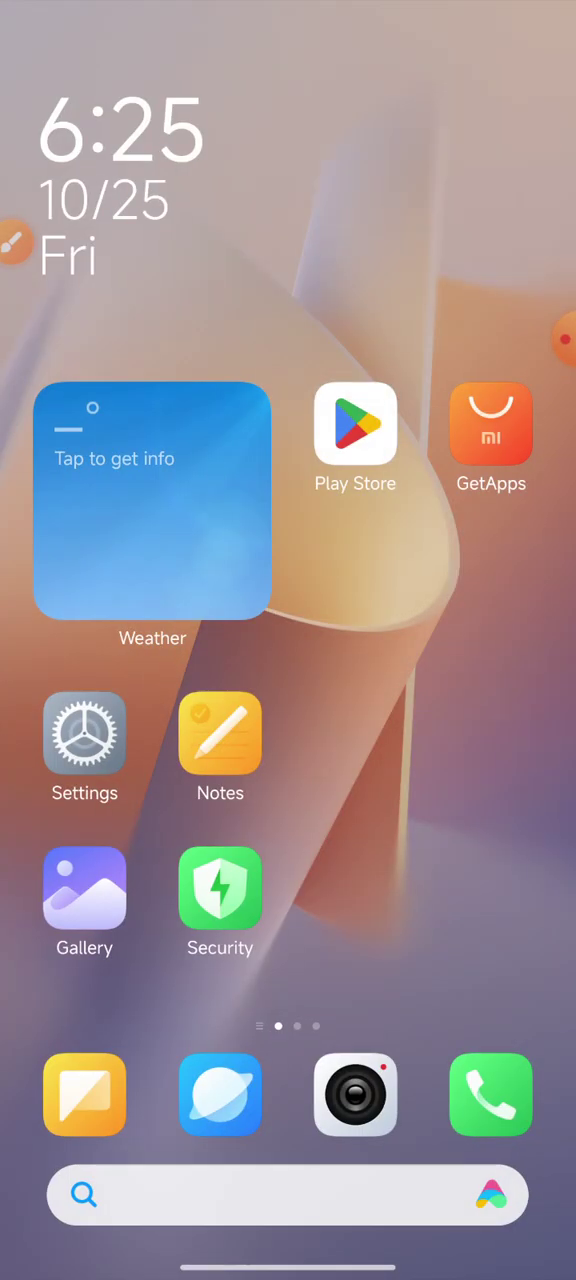
Pull down Control Center, then close it again
left_click_drag(450, 10, 450, 600)
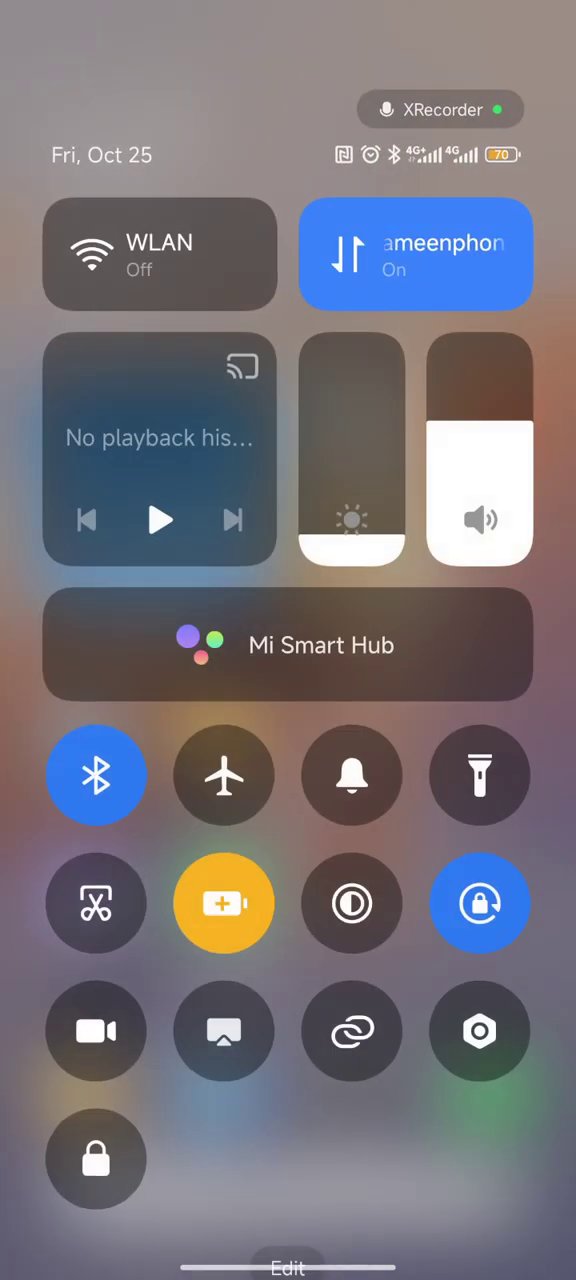
left_click_drag(300, 800, 300, 740)
left_click_drag(288, 1100, 288, 500)
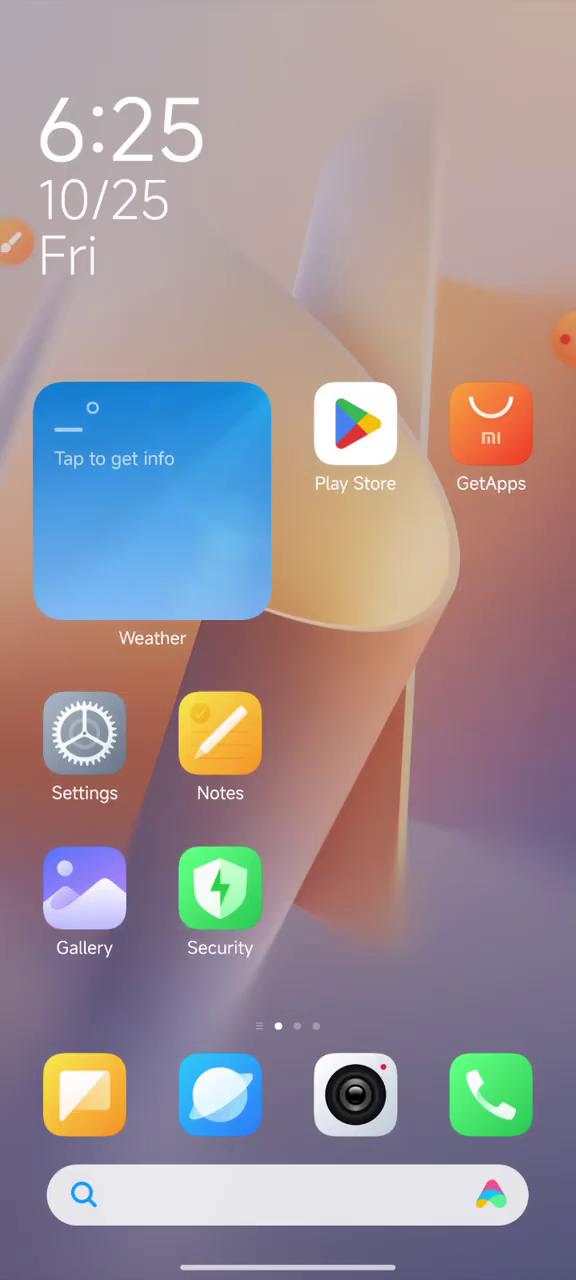
left_click_drag(288, 900, 288, 300)
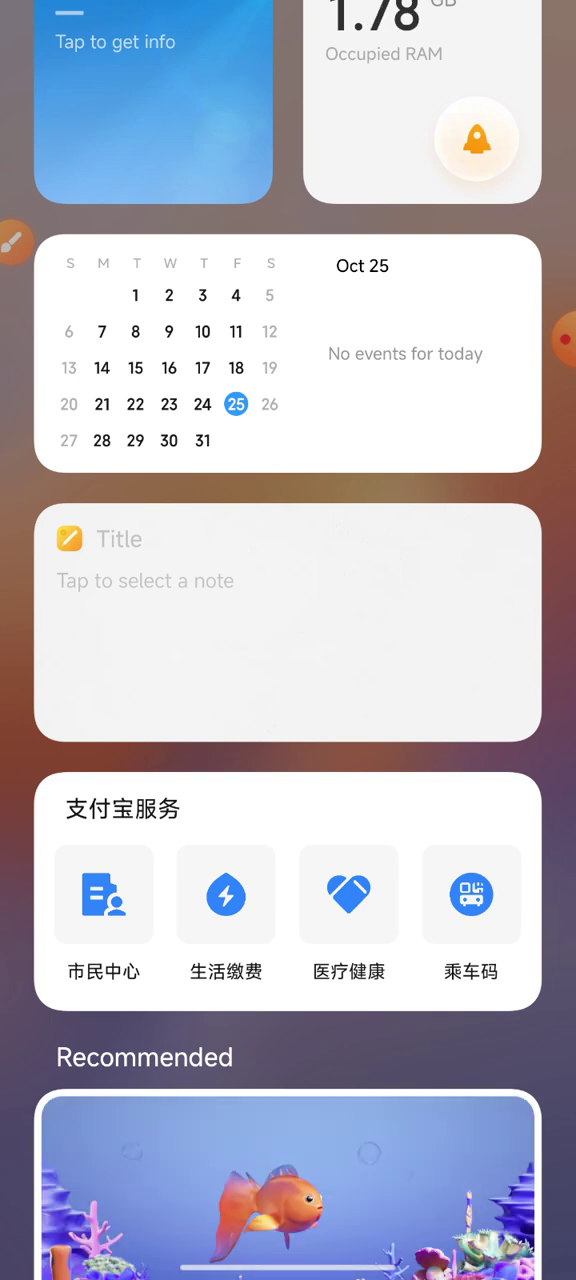
Draw an attention arrow on the home screen for viewers, then clear it
left_click_drag(288, 400, 288, 900)
left_click(14, 241)
left_click(540, 1172)
left_click_drag(272, 770, 505, 142)
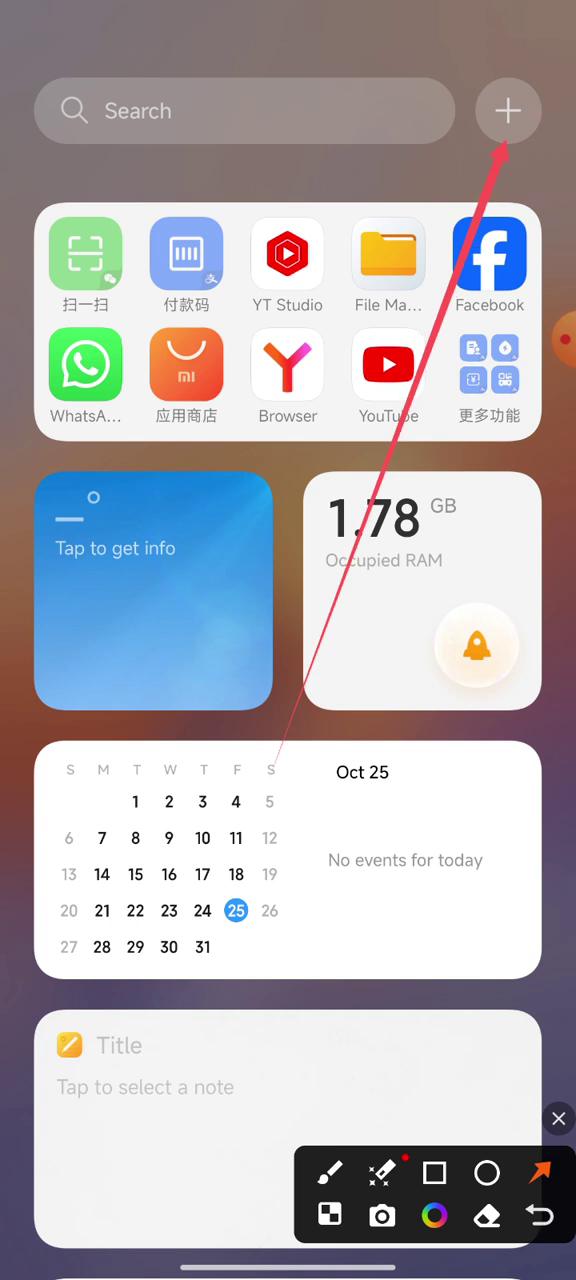
left_click(558, 1118)
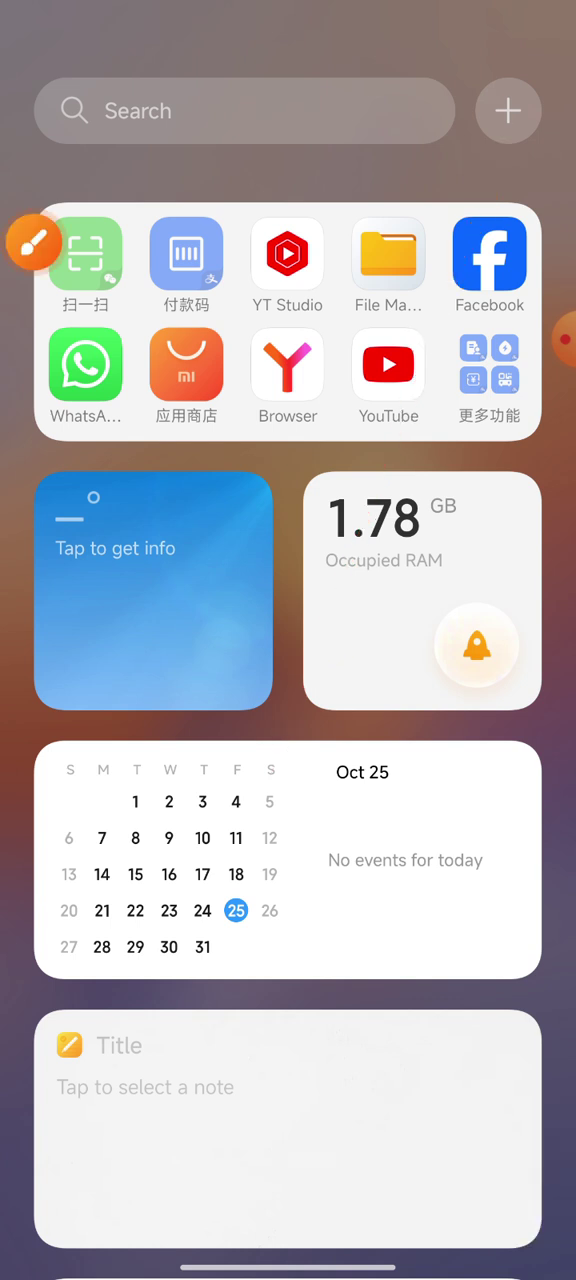
Open the Add widgets gallery and highlight it with an arrow
left_click(508, 110)
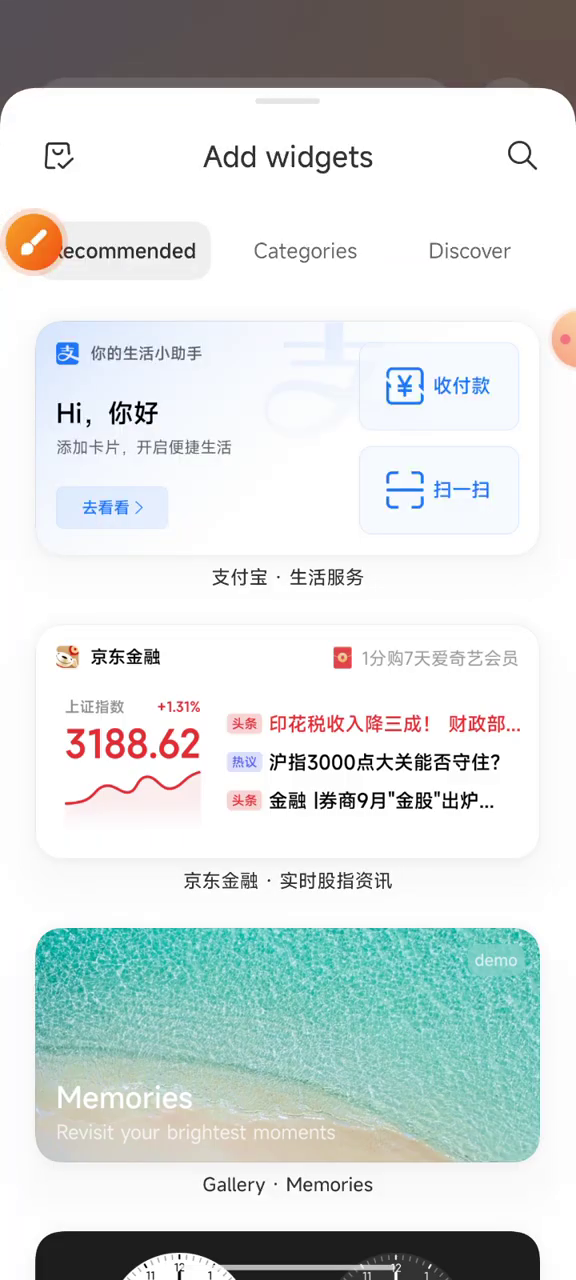
left_click(34, 242)
left_click(540, 1172)
mouse_move(274, 845)
left_mouse_down()
mouse_move(400, 405)
mouse_move(505, 172)
left_mouse_up()
left_click(558, 1118)
Search the supported widgets for the Security Cleaner widget, annotating its preview
left_click(521, 156)
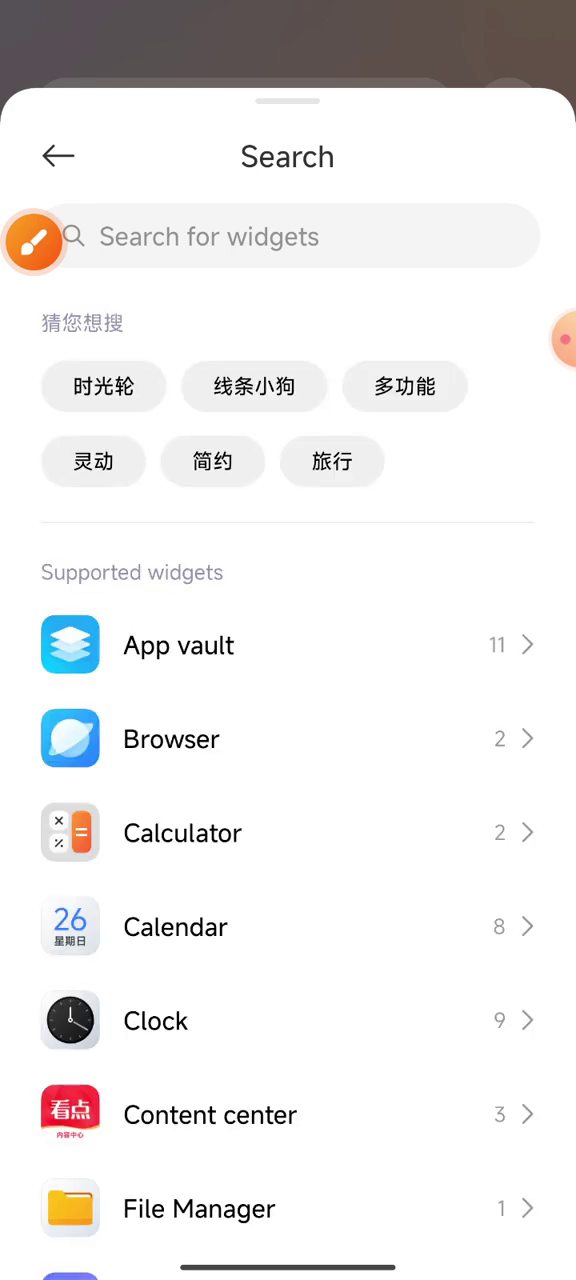
scroll(290, 740, "down", 5)
scroll(290, 740, "down", 5)
left_click(16, 242)
left_click(540, 1172)
left_click_drag(456, 566, 185, 1020)
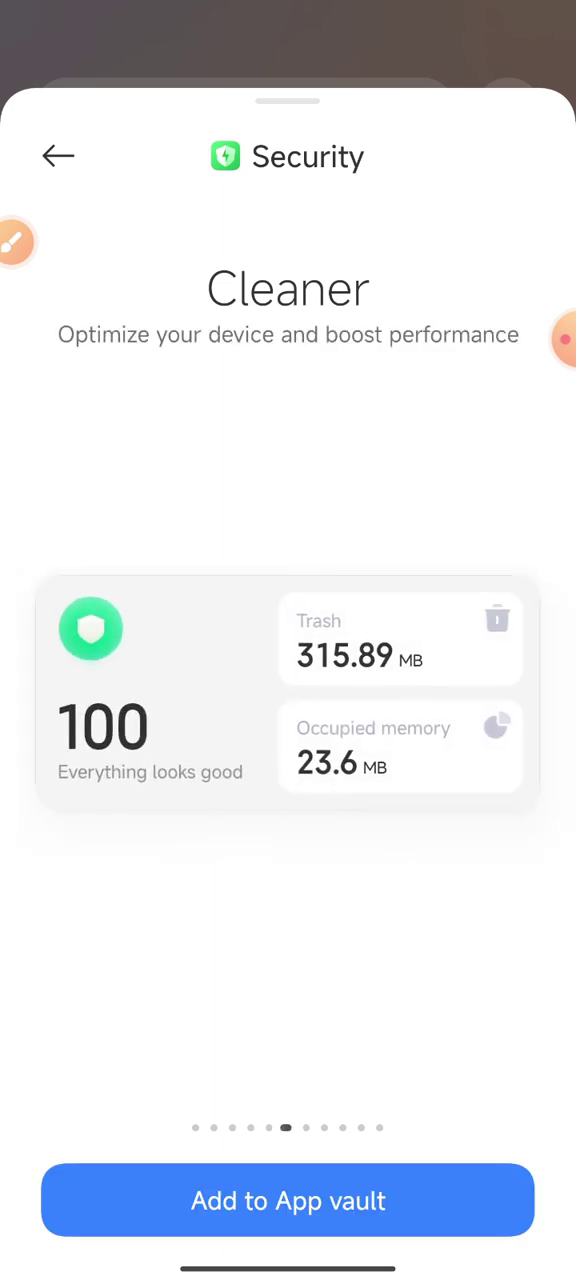
left_click(16, 241)
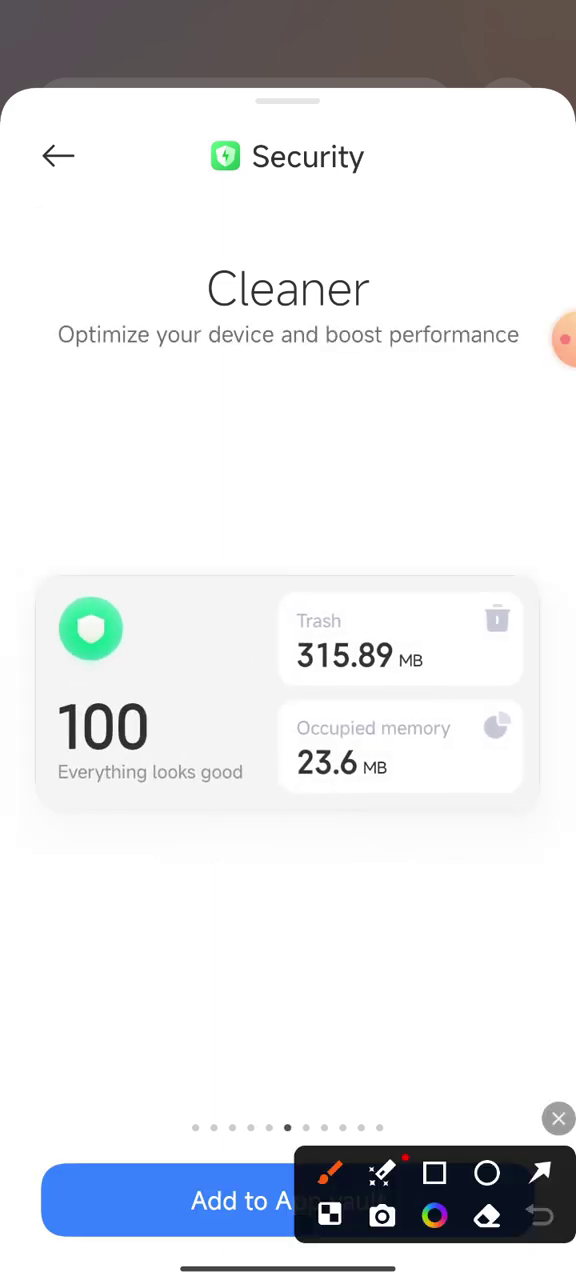
Outline parts of the Cleaner widget preview with markup, then clear it
mouse_move(34, 582)
left_mouse_down()
mouse_move(178, 748)
mouse_move(246, 812)
left_mouse_up()
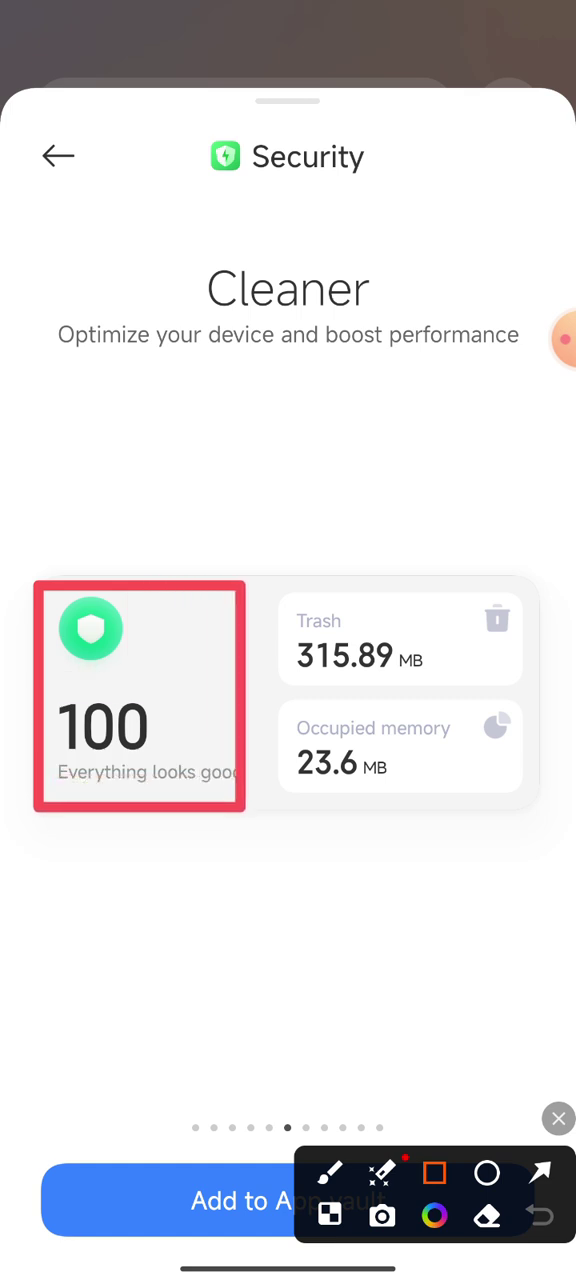
mouse_move(258, 595)
left_mouse_down()
mouse_move(518, 688)
mouse_move(550, 684)
left_mouse_up()
mouse_move(281, 675)
left_mouse_down()
mouse_move(472, 802)
mouse_move(549, 795)
left_mouse_up()
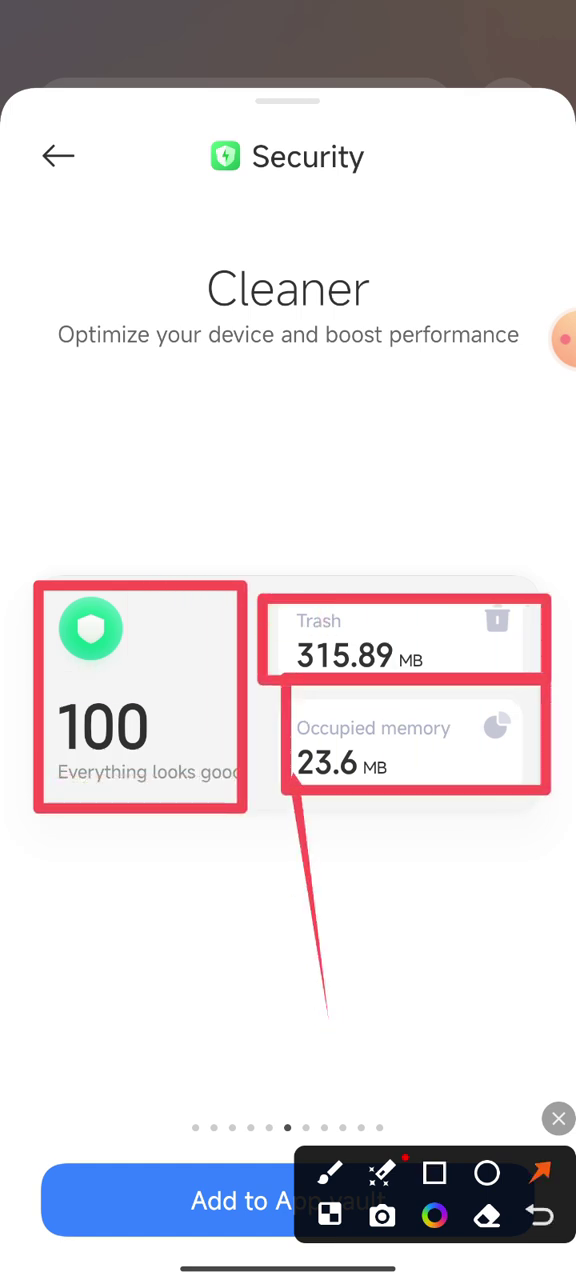
left_click(558, 1118)
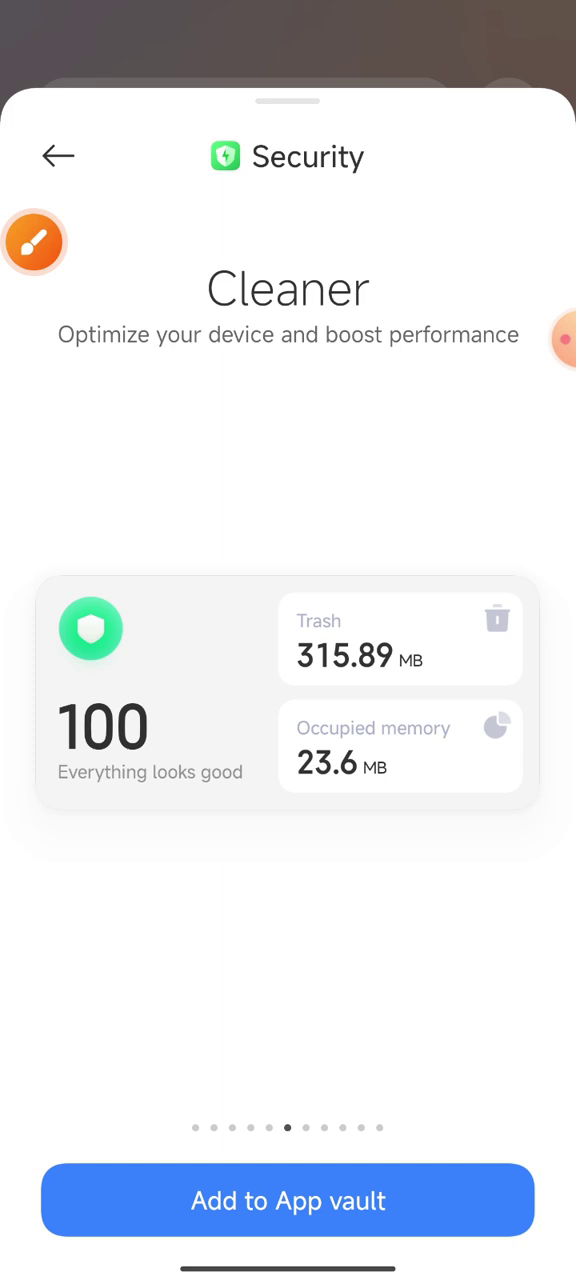
Annotate the preview again, then add the Cleaner widget with 'Add to App vault'
left_click(34, 242)
left_click_drag(435, 1195, 402, 866)
left_click_drag(189, 774, 285, 1165)
left_click(526, 788)
left_click(288, 1200)
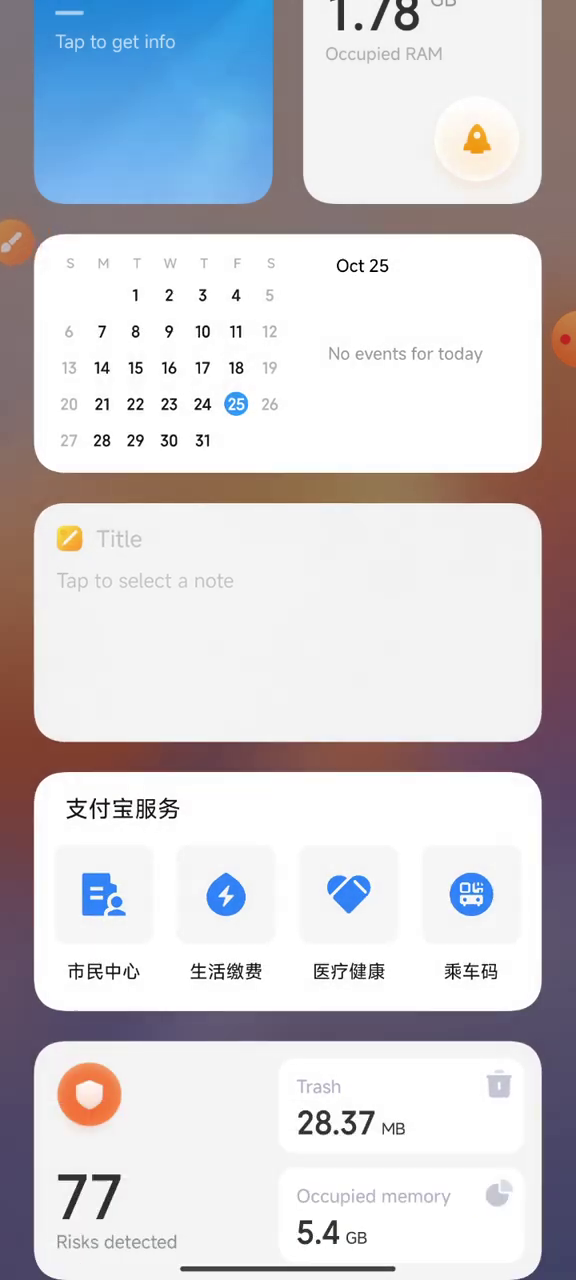
Try dragging the Security widget onto the clock page, then return to the widgets page
left_click_drag(90, 1150, 277, 1050)
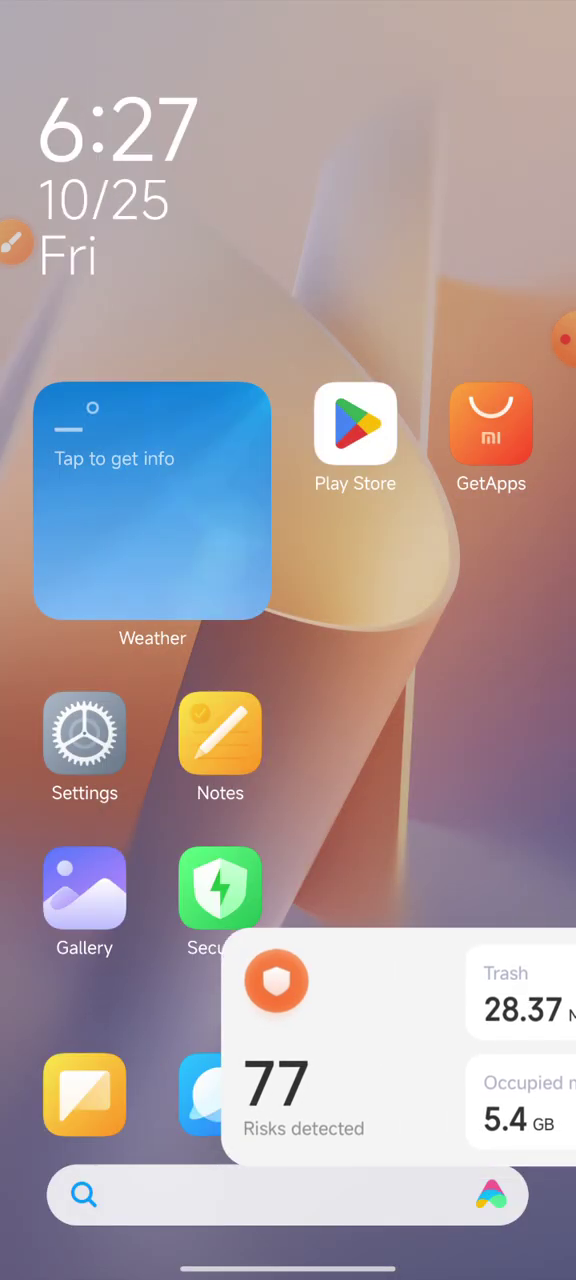
left_click_drag(277, 1050, 277, 968)
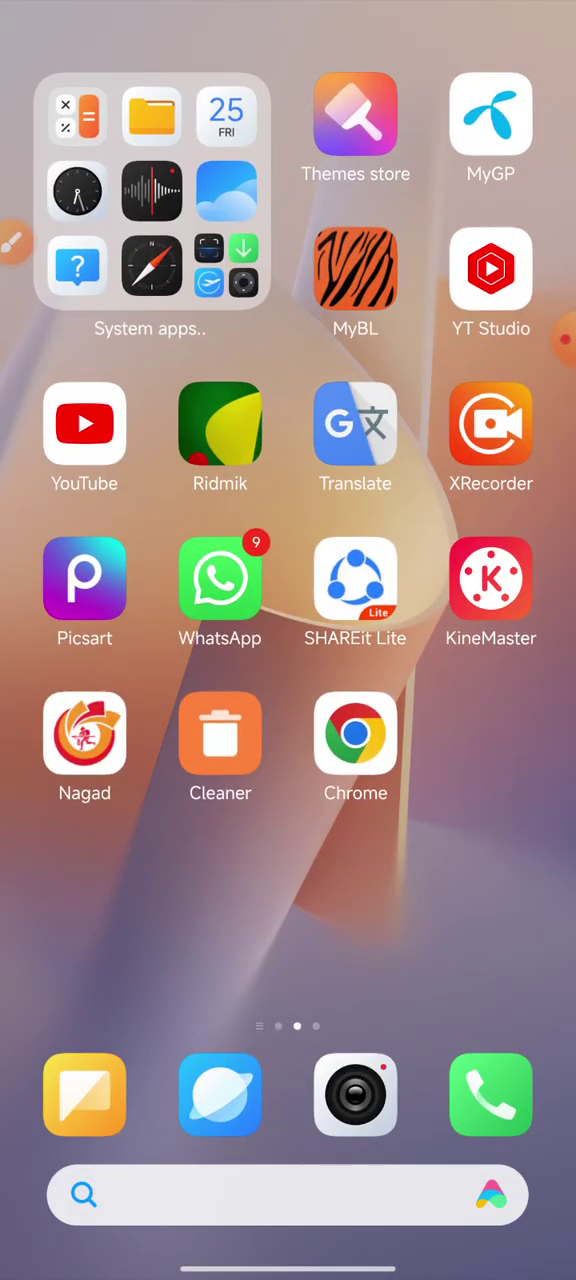
left_click_drag(150, 640, 450, 640)
left_click_drag(290, 1150, 405, 1030)
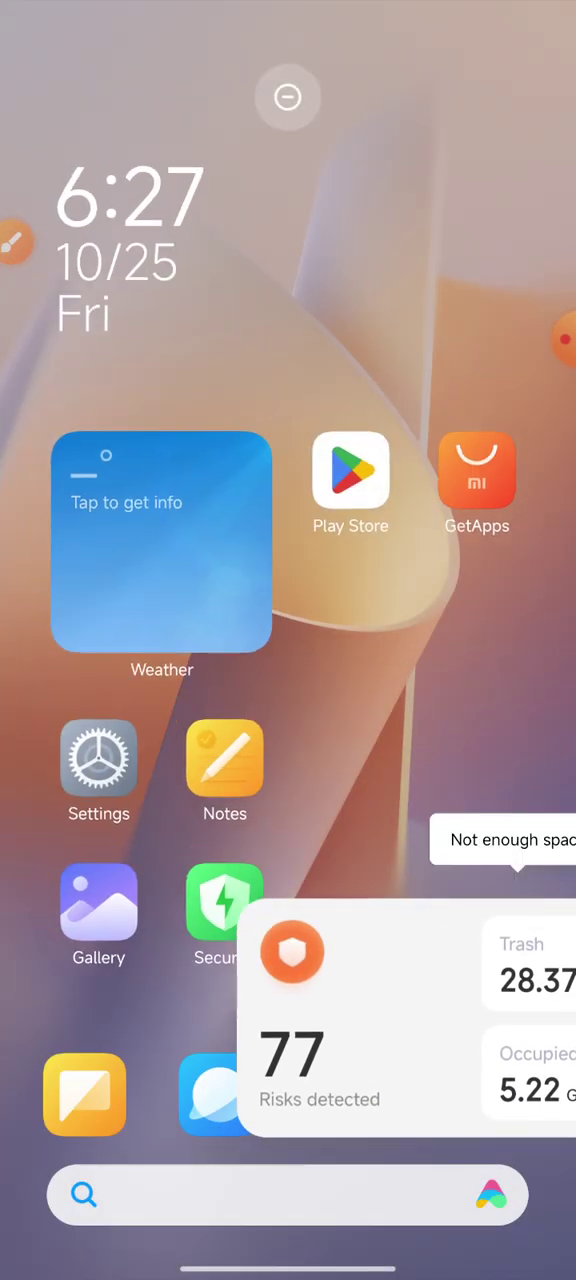
mouse_move(405, 1020)
left_mouse_down()
mouse_move(405, 764)
mouse_move(396, 745)
mouse_move(250, 745)
left_mouse_up()
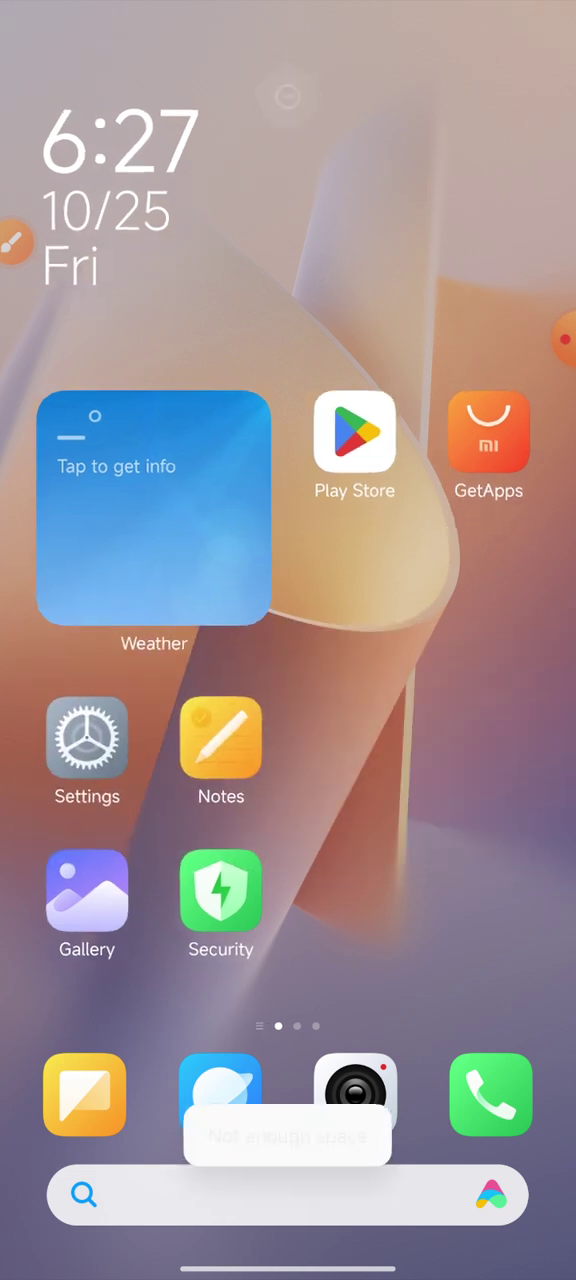
left_click_drag(100, 700, 460, 700)
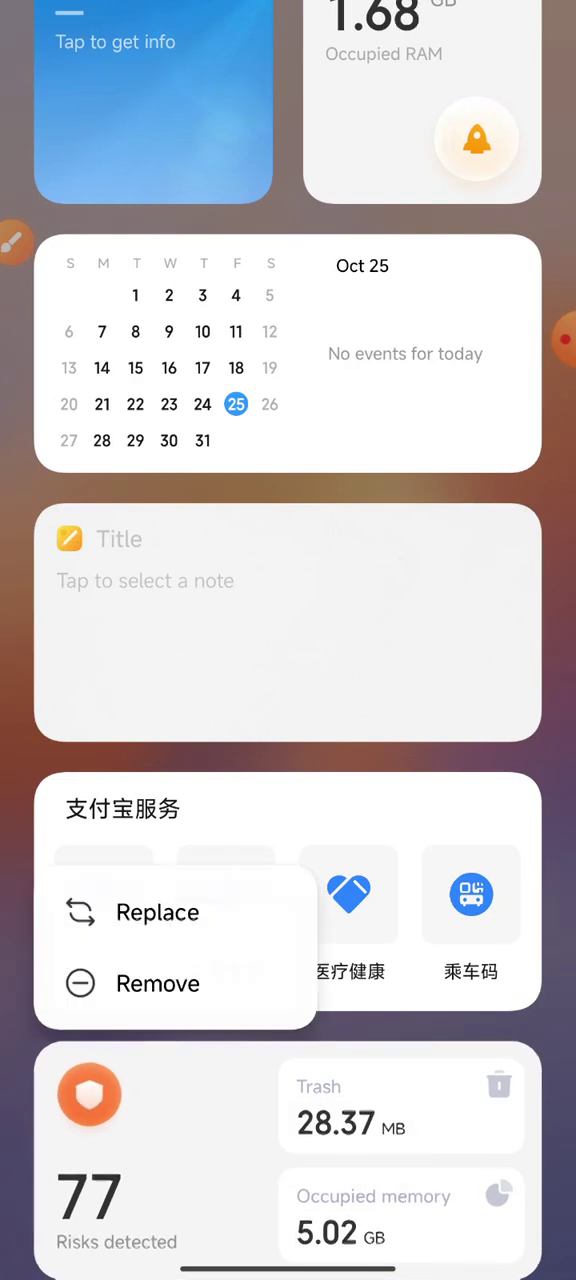
Carry the Security widget across pages and drop it below Gmail on the last page
mouse_move(150, 1150)
left_mouse_down()
mouse_move(318, 805)
mouse_move(365, 725)
left_mouse_up()
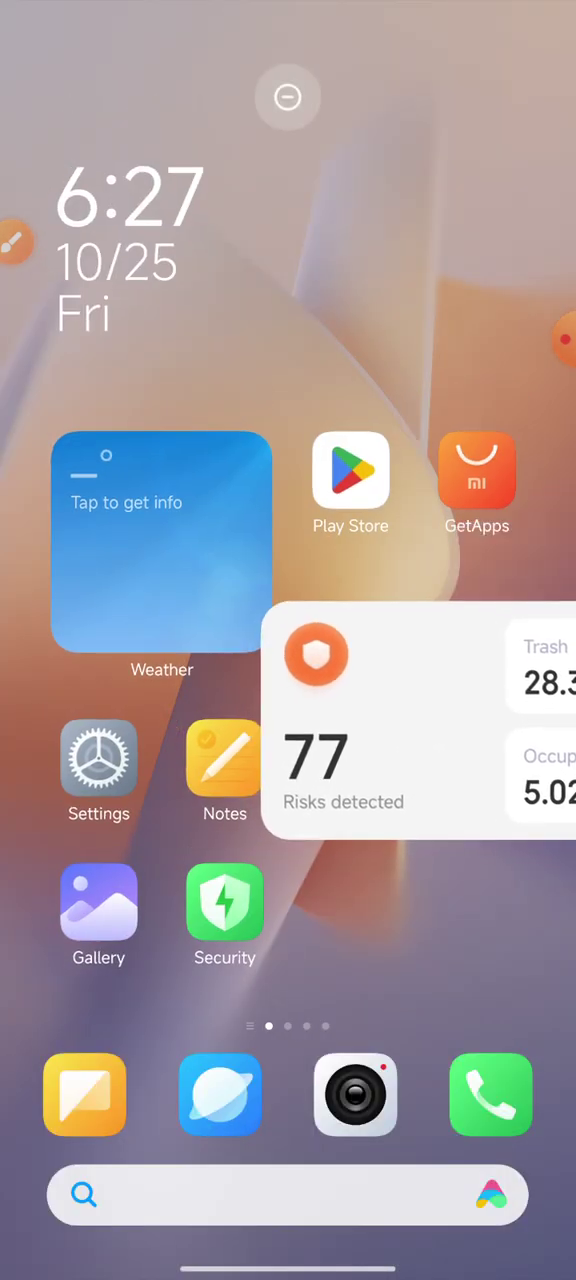
left_click_drag(365, 725, 325, 340)
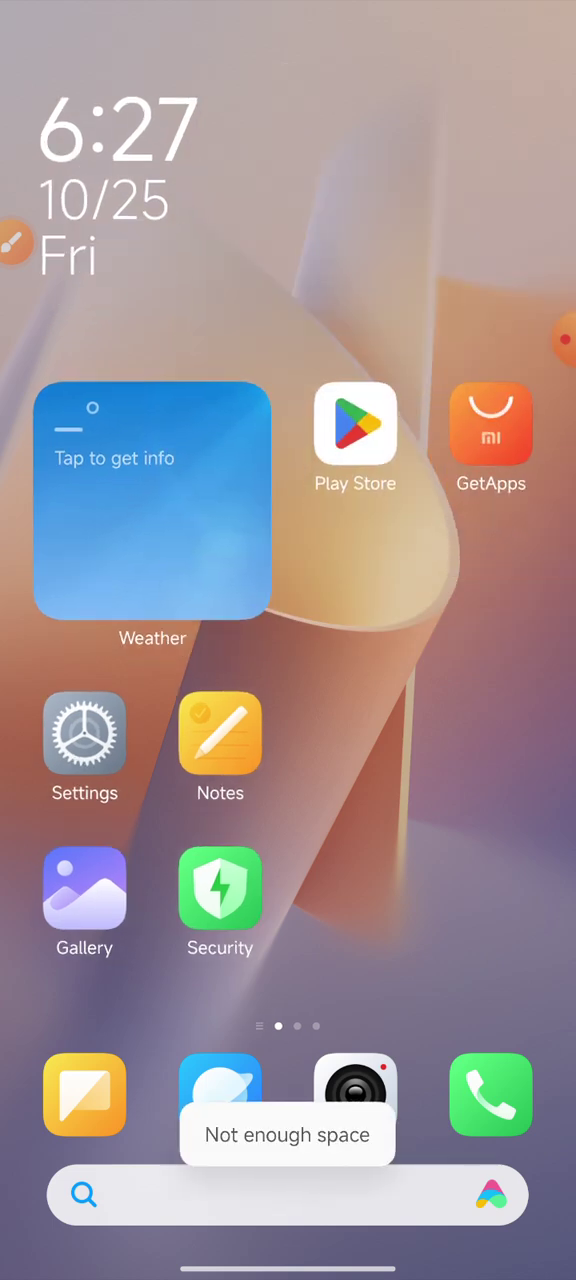
mouse_move(450, 700)
left_mouse_down()
mouse_move(120, 700)
mouse_move(450, 700)
left_mouse_up()
left_click_drag(120, 700, 450, 700)
left_click_drag(150, 1160, 397, 771)
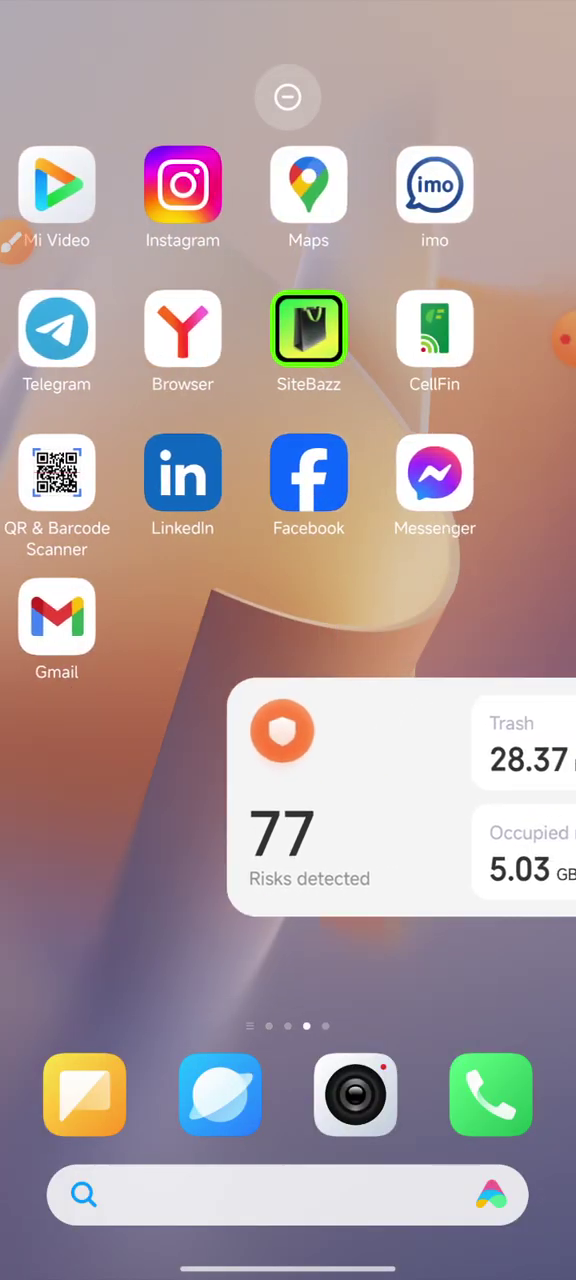
left_click_drag(397, 771, 340, 775)
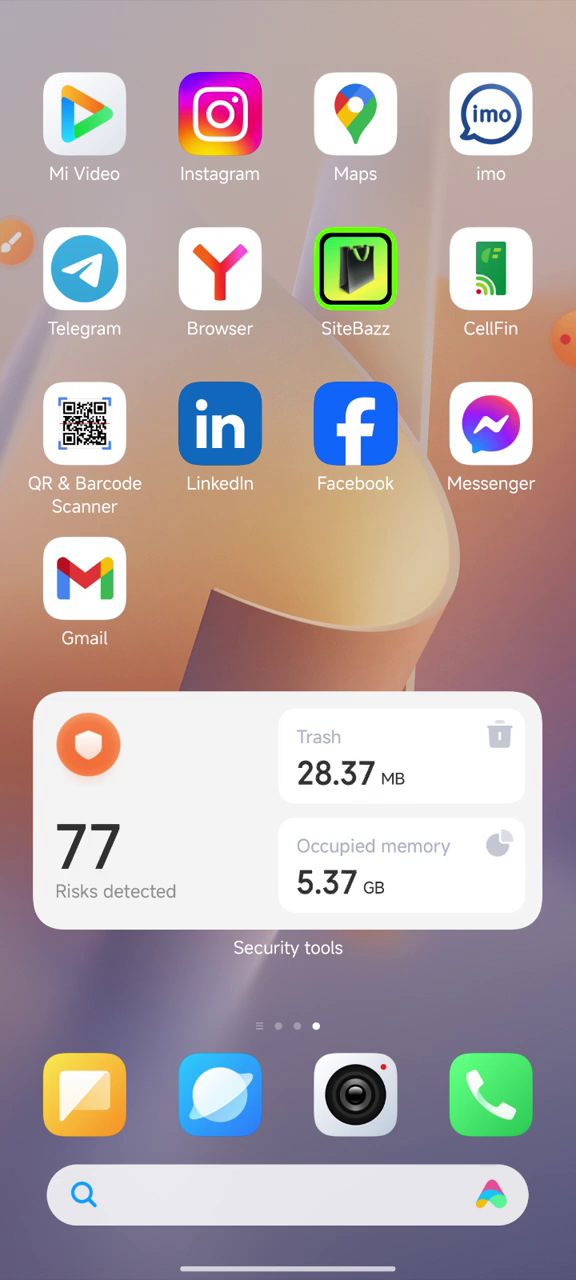
Open Cleaner from the widget's Trash card, scan 1.38 GB of junk, and swipe back home
left_click(400, 756)
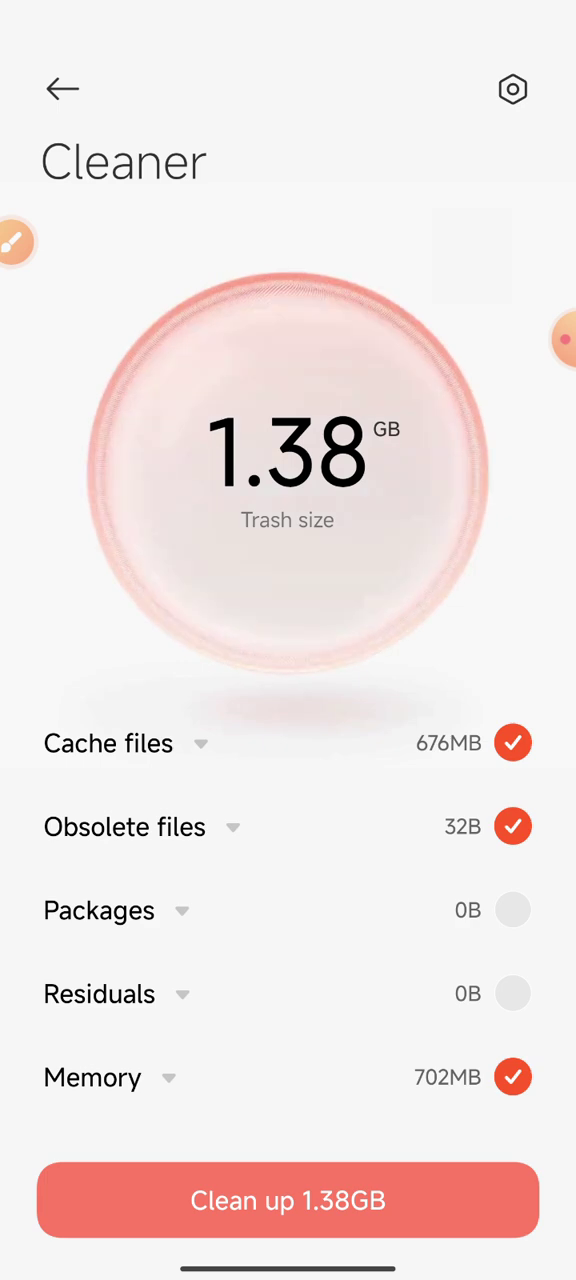
left_click_drag(572, 780, 480, 780)
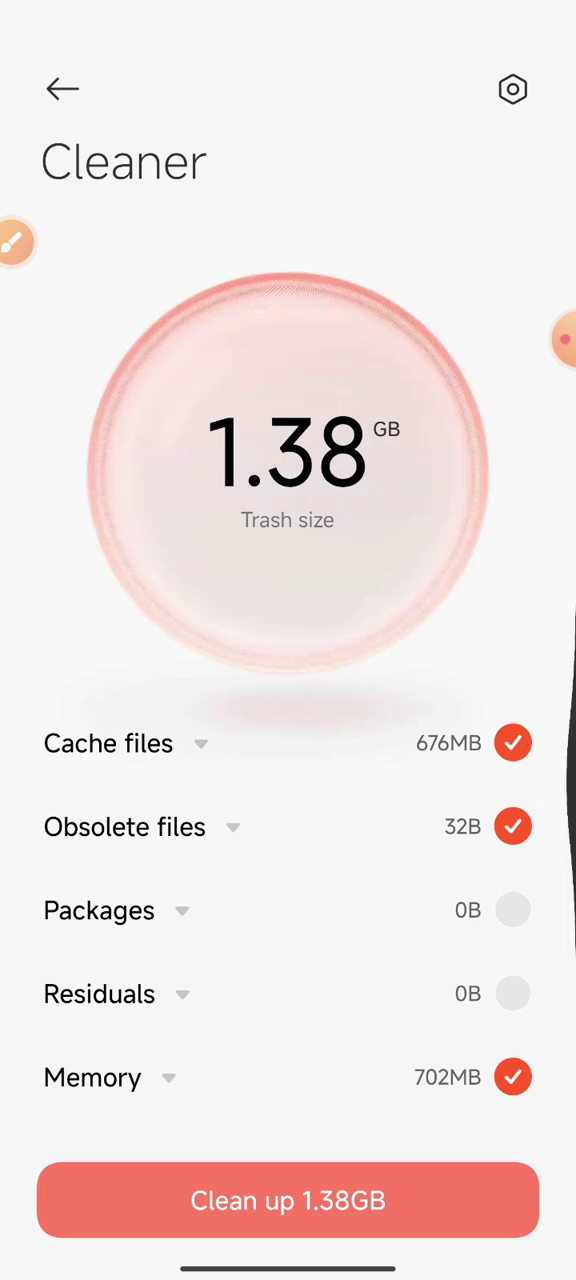